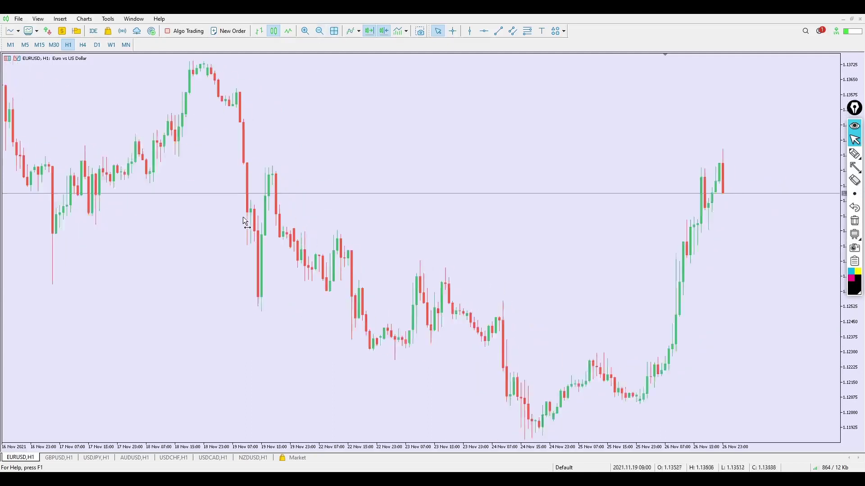
Shift the EURUSD H1 chart left to leave room after the latest candle
{"action": "left_click_drag", "start_coordinate": [239, 222], "coordinate": [191, 232]}
Draw a test arrow pointing at the H1 button, delete it, and return to the pointer tool
{"action": "key", "text": "ctrl+shift+3"}
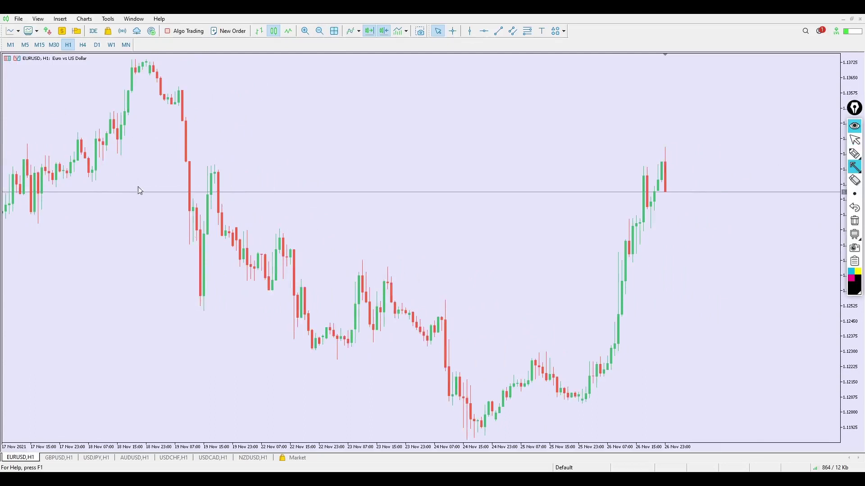
{"action": "mouse_move", "coordinate": [95, 191]}
{"action": "left_mouse_down"}
{"action": "mouse_move", "coordinate": [61, 61]}
{"action": "mouse_move", "coordinate": [68, 53]}
{"action": "left_mouse_up"}
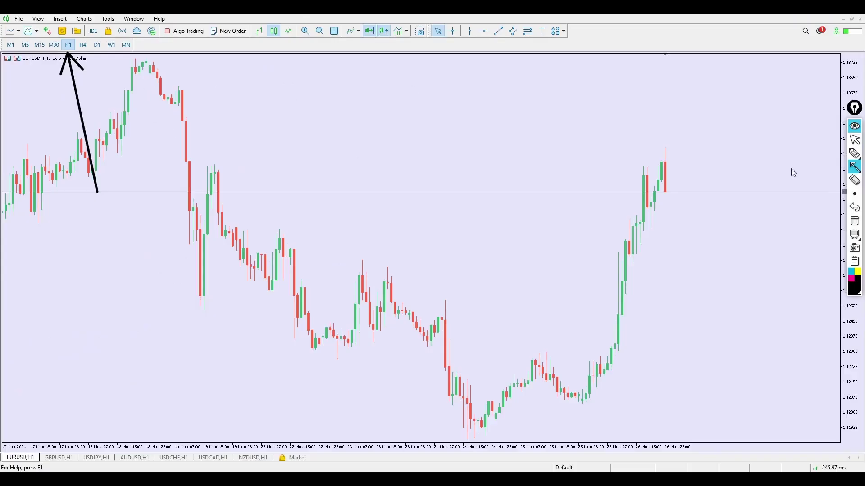
{"action": "left_click", "coordinate": [855, 220]}
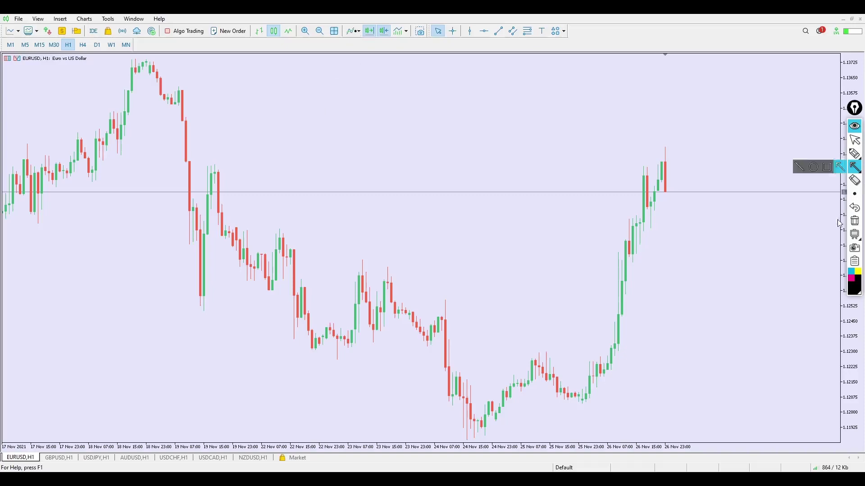
{"action": "left_click", "coordinate": [855, 140]}
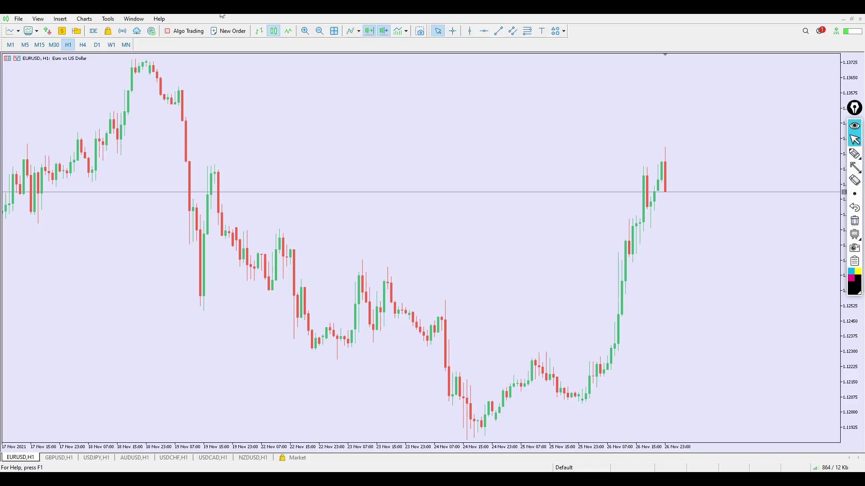
Add a Commodity Channel Index with period 34 and the thinnest line width in its own pane
{"action": "left_click", "coordinate": [358, 31]}
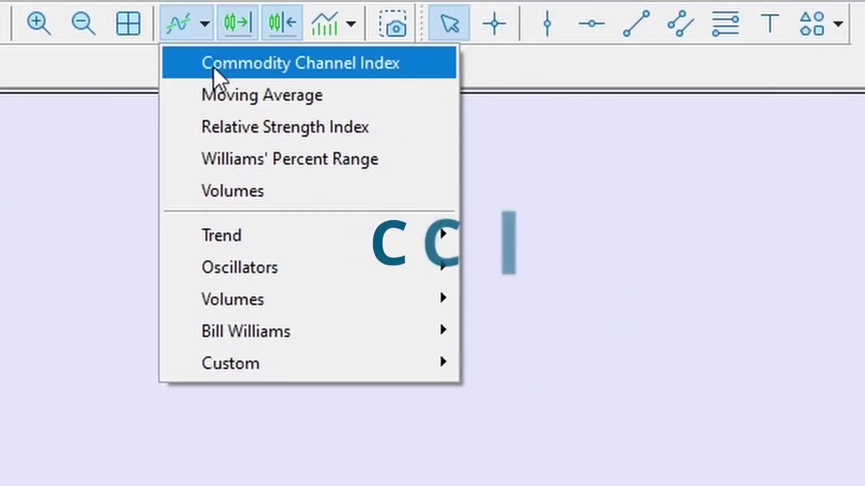
{"action": "left_click", "coordinate": [309, 68]}
{"action": "left_click", "coordinate": [365, 158]}
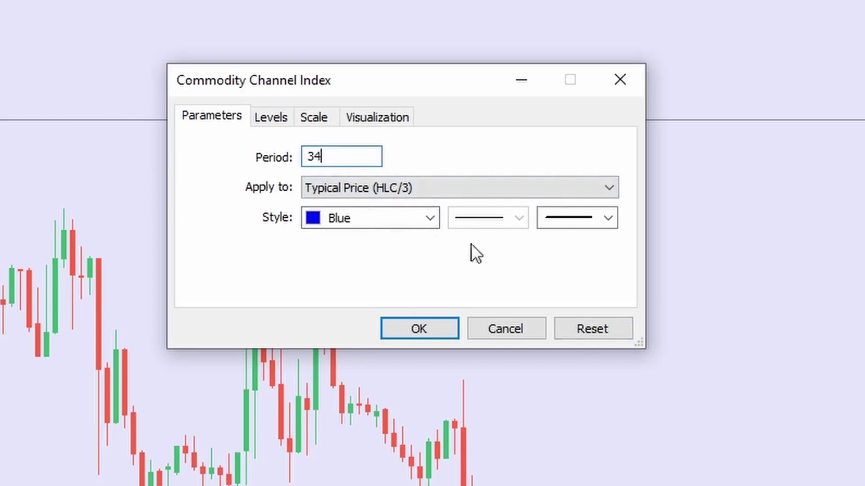
{"action": "left_click", "coordinate": [608, 218]}
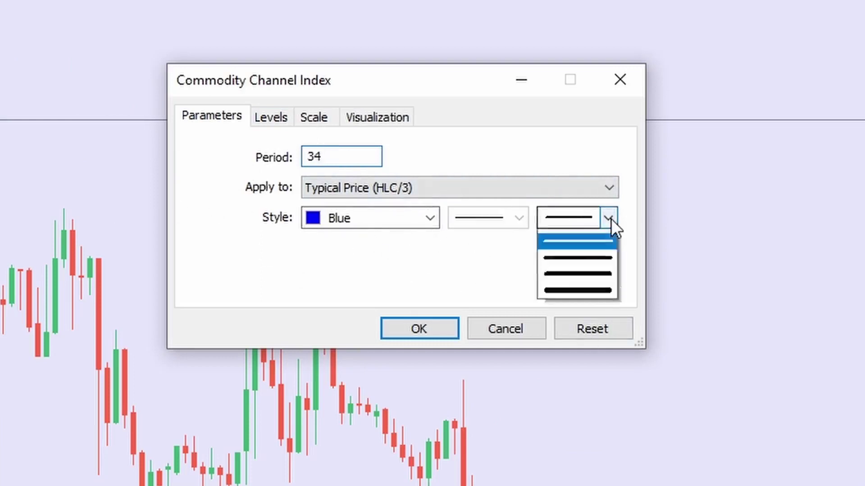
{"action": "left_click", "coordinate": [541, 245]}
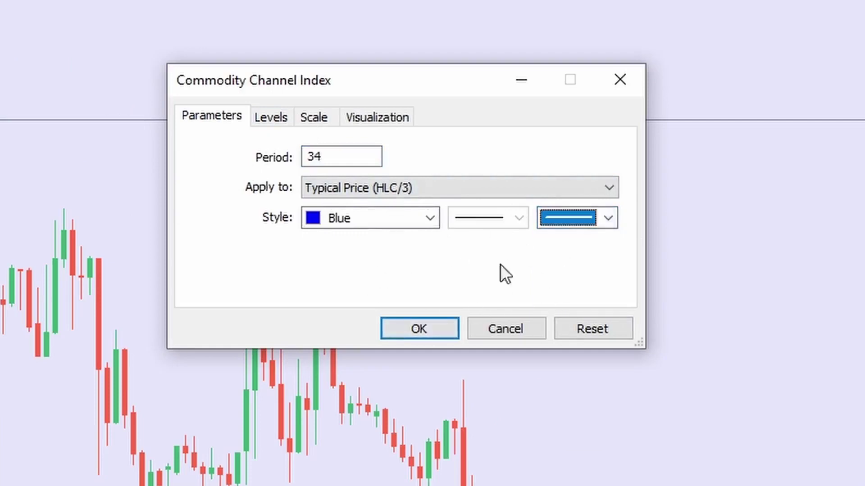
{"action": "left_click", "coordinate": [397, 328]}
{"action": "left_click_drag", "start_coordinate": [453, 378], "coordinate": [376, 337]}
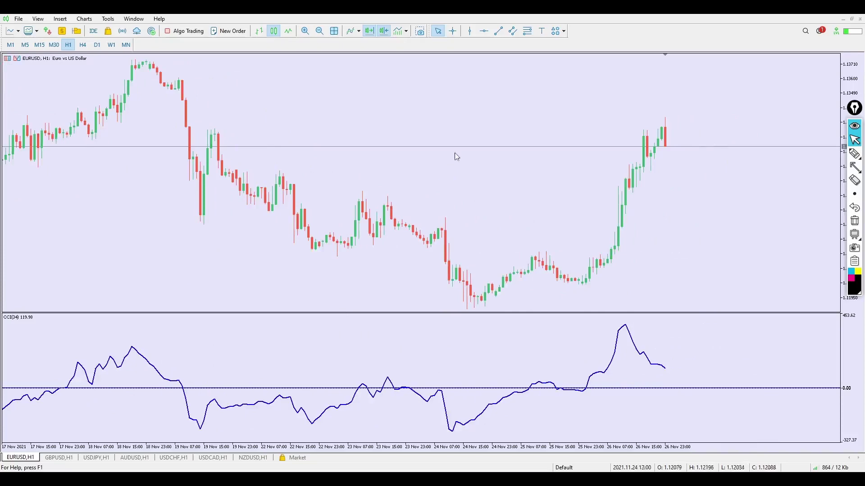
Add a black 34-period exponential Moving Average applied to Close prices
{"action": "left_click", "coordinate": [359, 31]}
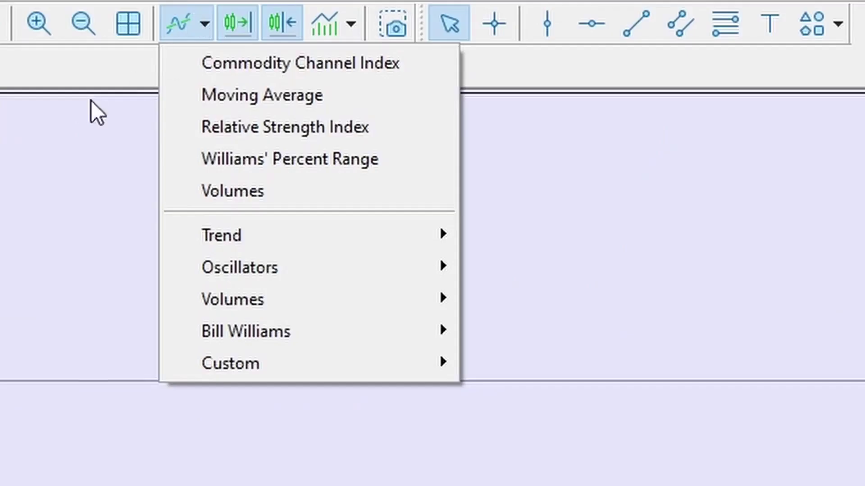
{"action": "left_click", "coordinate": [373, 55]}
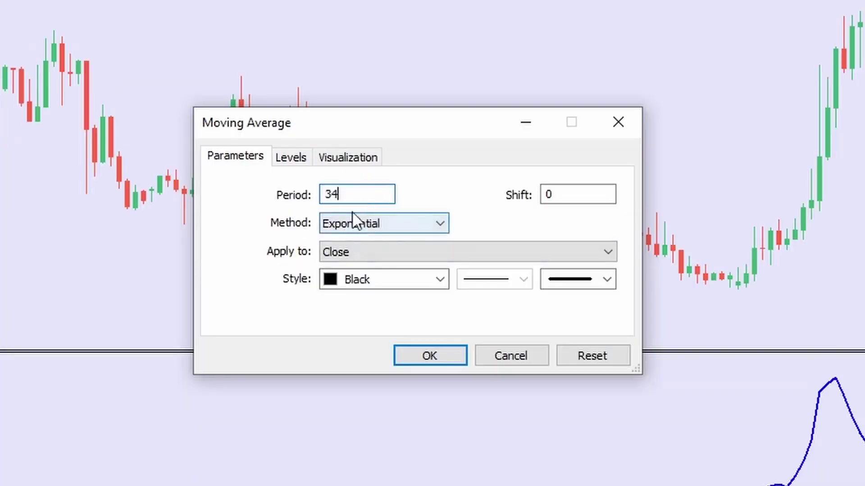
{"action": "double_click", "coordinate": [350, 194]}
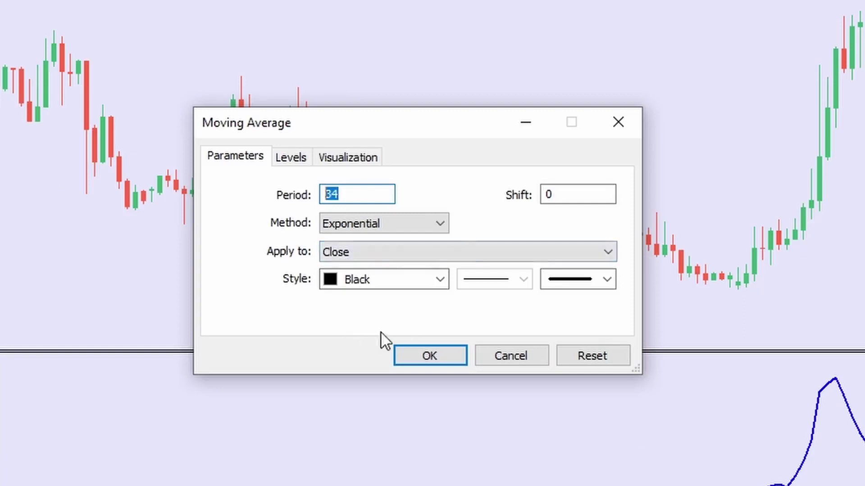
{"action": "left_click", "coordinate": [427, 360]}
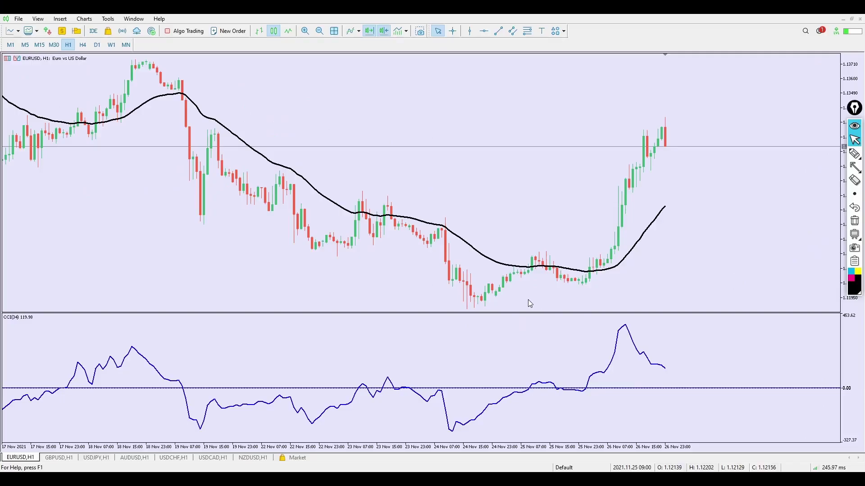
{"action": "mouse_move", "coordinate": [351, 260]}
{"action": "left_mouse_down"}
{"action": "mouse_move", "coordinate": [451, 266]}
{"action": "mouse_move", "coordinate": [350, 258]}
{"action": "left_mouse_up"}
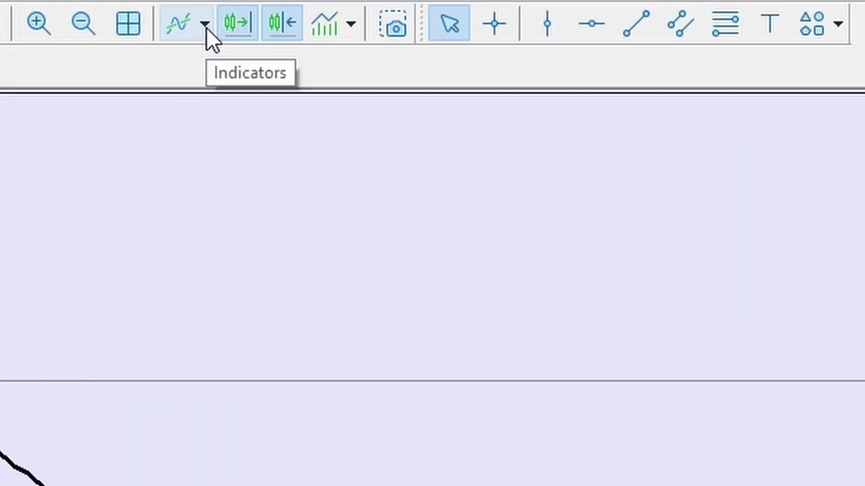
Add a Relative Strength Index with period 14 applied to Close
{"action": "left_click", "coordinate": [205, 25]}
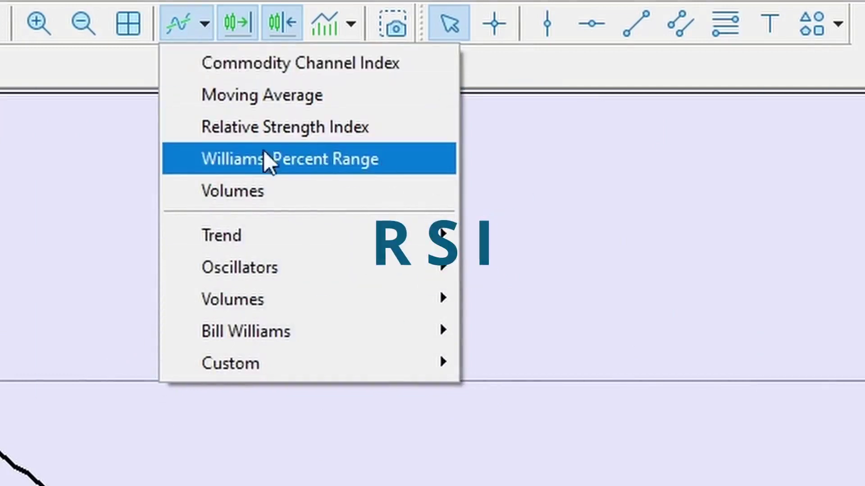
{"action": "mouse_move", "coordinate": [237, 279]}
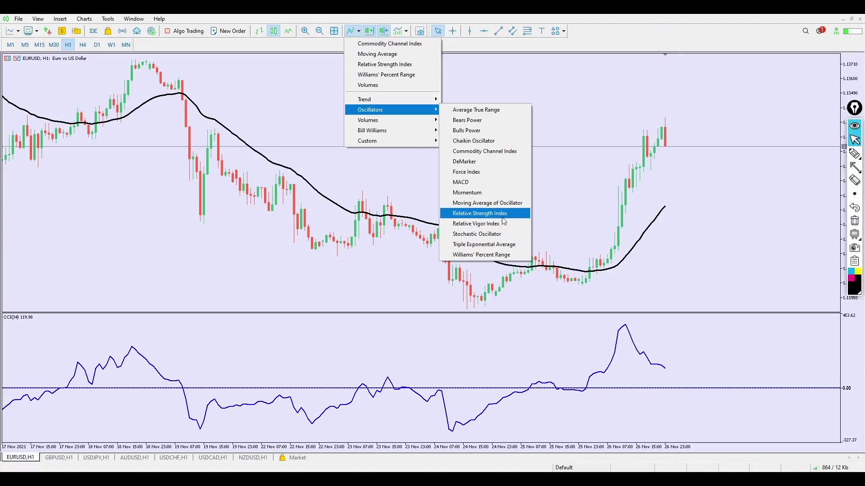
{"action": "left_click", "coordinate": [486, 217]}
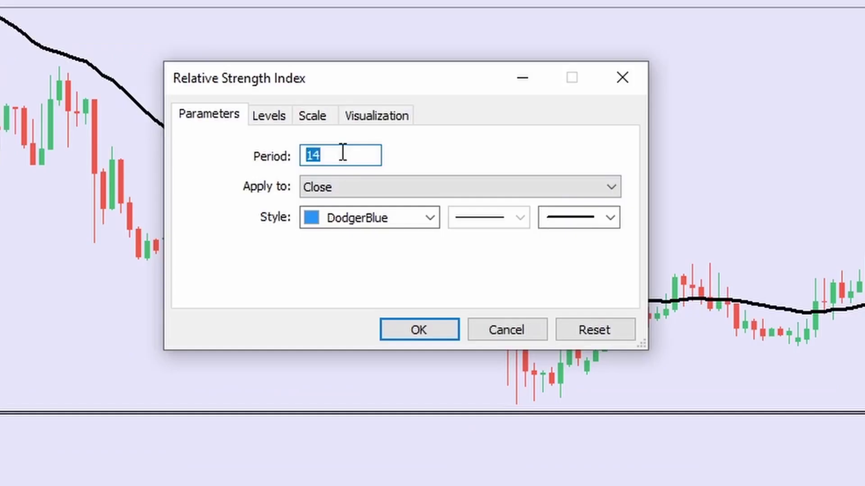
{"action": "left_click", "coordinate": [400, 205]}
{"action": "left_click_drag", "start_coordinate": [357, 154], "coordinate": [211, 161]}
{"action": "left_click_drag", "start_coordinate": [355, 154], "coordinate": [253, 178]}
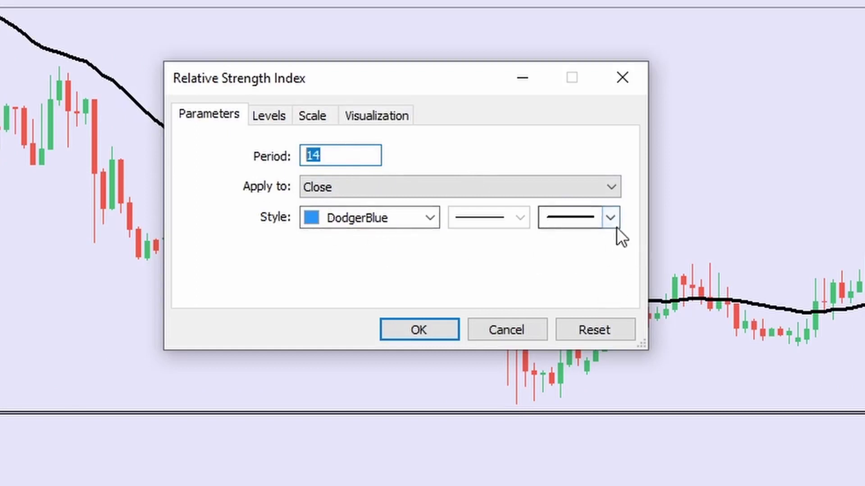
{"action": "left_click", "coordinate": [442, 329]}
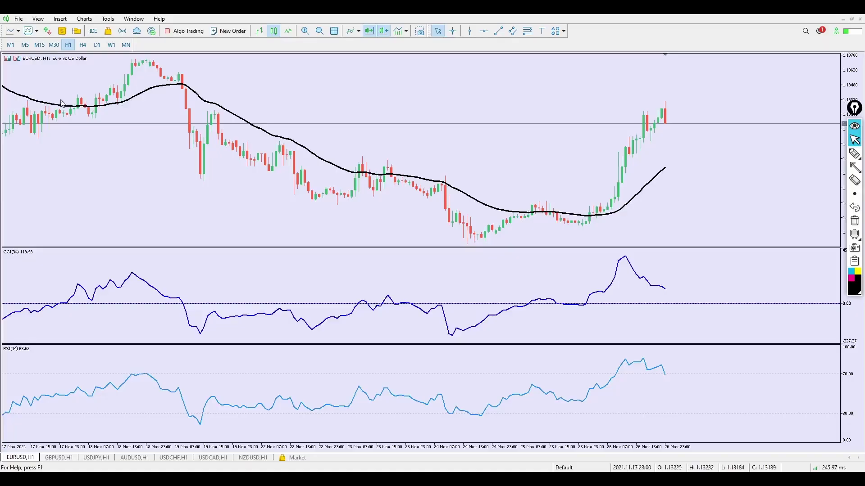
{"action": "left_click_drag", "start_coordinate": [214, 158], "coordinate": [63, 169]}
Drag the chart back so the most recent candles are in view
{"action": "left_click_drag", "start_coordinate": [368, 210], "coordinate": [324, 210]}
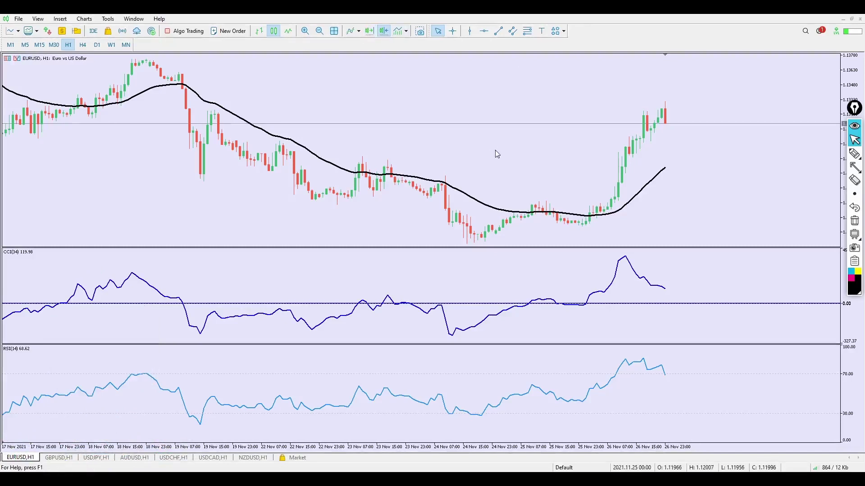
Draw arrows at the EMA upturn, the rising candles, the CCI surge and the CCI zero line
{"action": "key", "text": "t"}
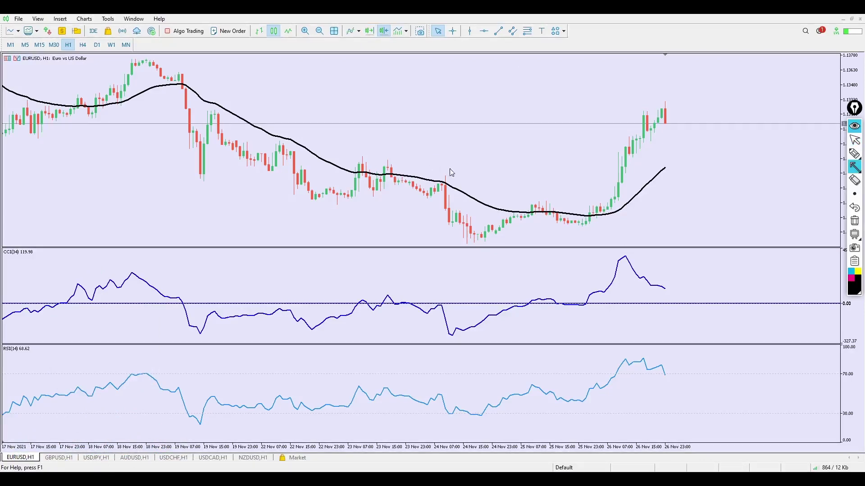
{"action": "left_click_drag", "start_coordinate": [646, 251], "coordinate": [622, 215]}
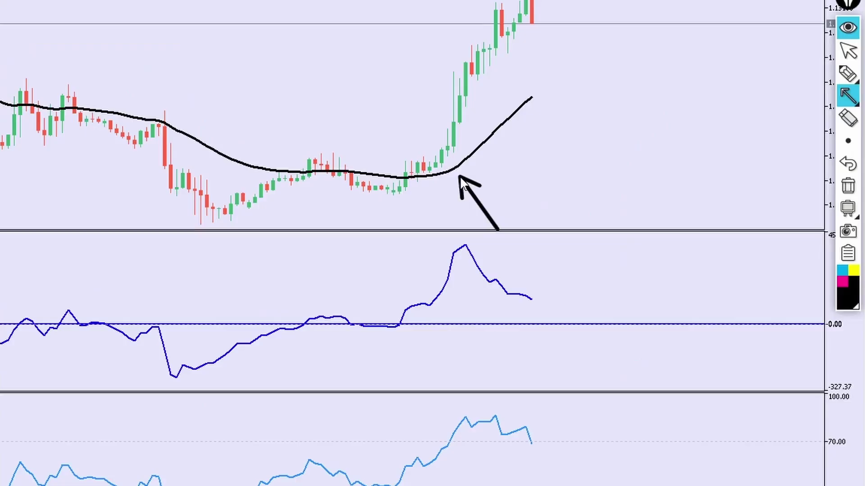
{"action": "left_click_drag", "start_coordinate": [578, 182], "coordinate": [603, 199]}
{"action": "left_click_drag", "start_coordinate": [428, 149], "coordinate": [435, 147]}
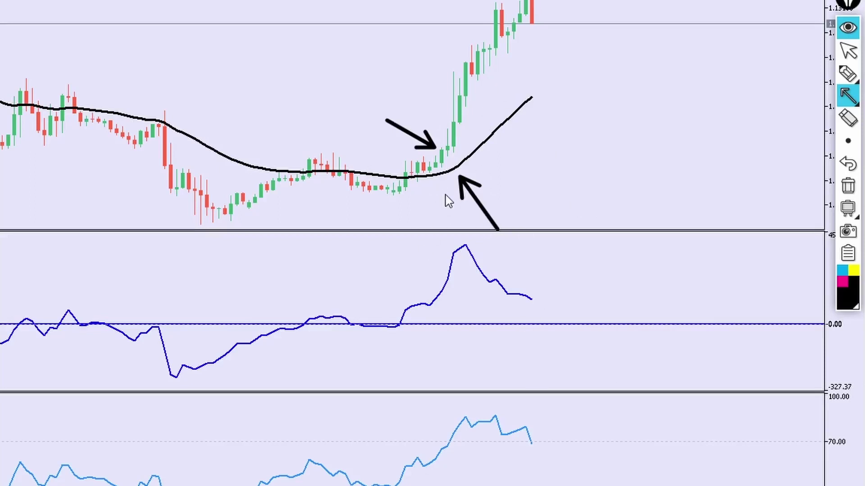
{"action": "mouse_move", "coordinate": [366, 266]}
{"action": "left_mouse_down"}
{"action": "mouse_move", "coordinate": [419, 307]}
{"action": "mouse_move", "coordinate": [438, 297]}
{"action": "left_mouse_up"}
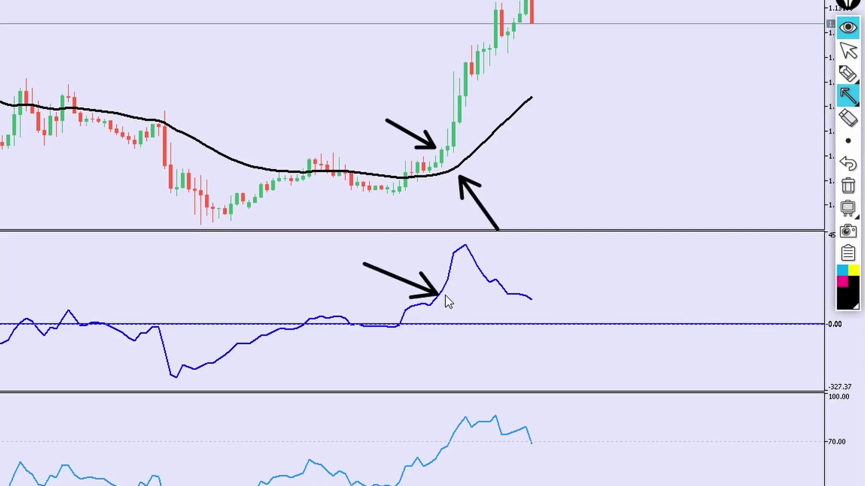
{"action": "mouse_move", "coordinate": [733, 266]}
{"action": "left_mouse_down"}
{"action": "mouse_move", "coordinate": [825, 316]}
{"action": "mouse_move", "coordinate": [822, 323]}
{"action": "left_mouse_up"}
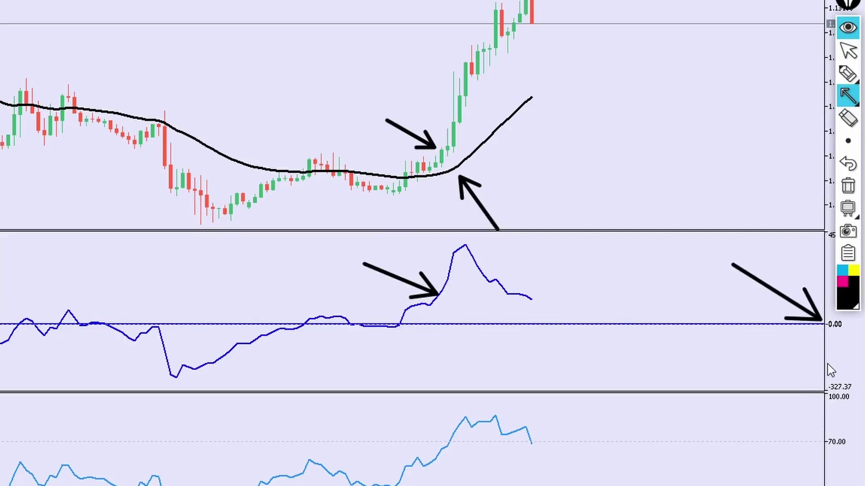